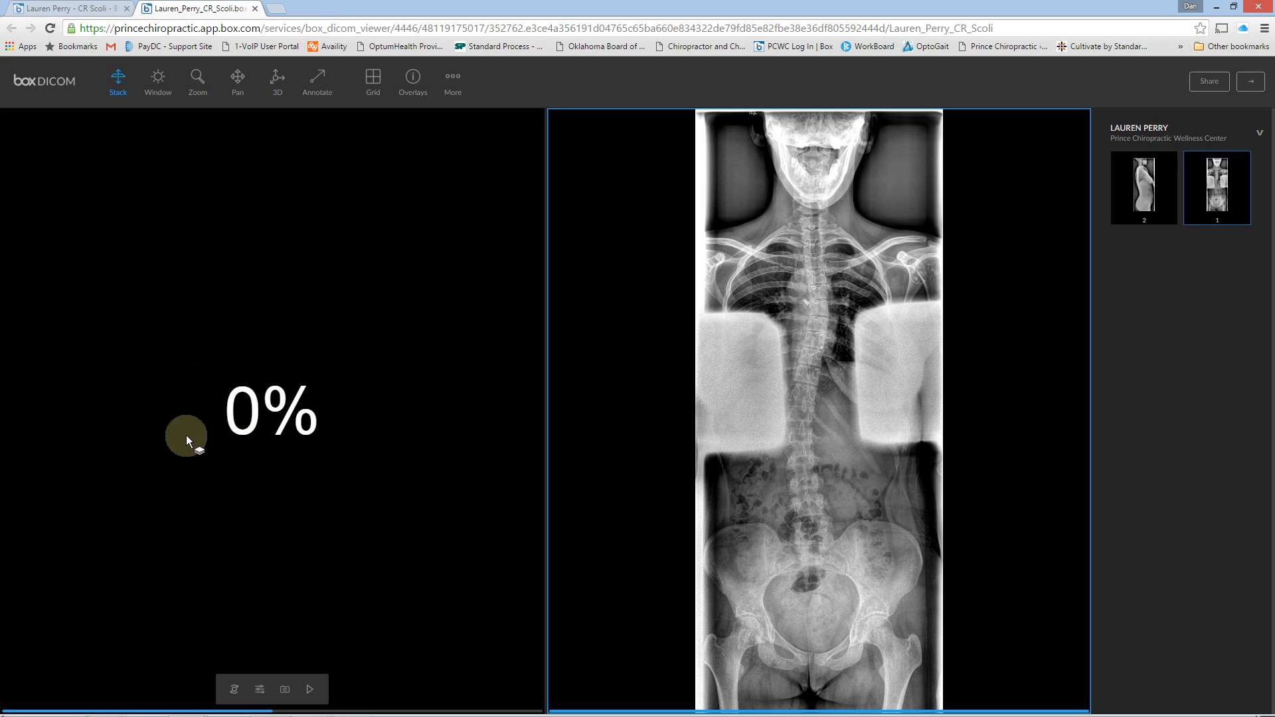
Display the frontal spine X-ray alone in the viewer, enlarged and positioned on the pelvis
{"action": "left_click", "coordinate": [312, 277]}
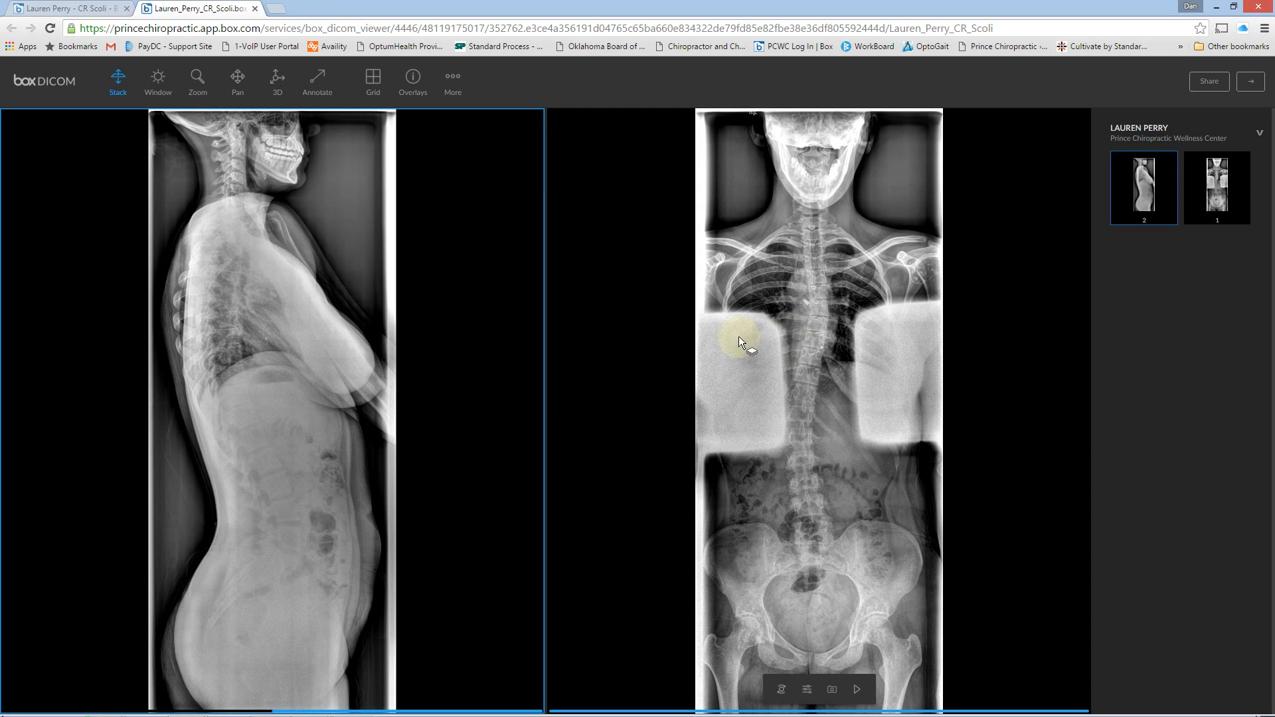
{"action": "left_click", "coordinate": [811, 381]}
{"action": "double_click", "coordinate": [811, 382]}
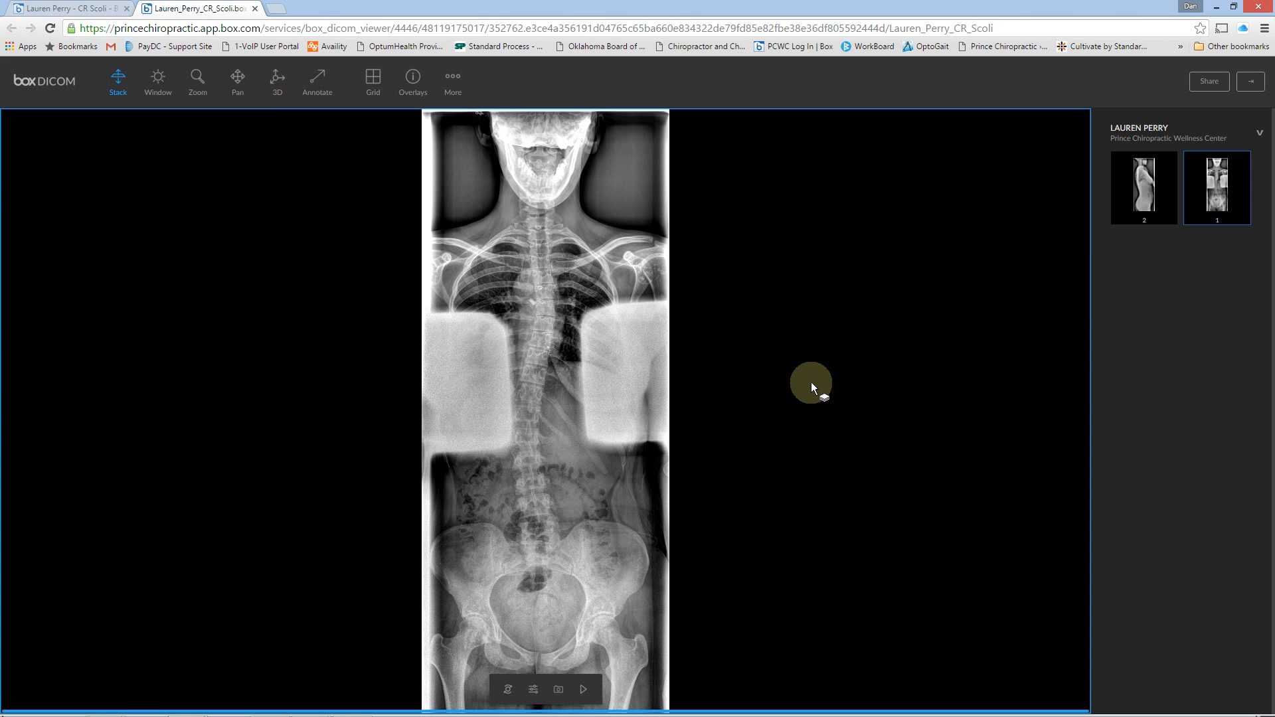
{"action": "left_click", "coordinate": [196, 79]}
{"action": "left_click_drag", "start_coordinate": [556, 468], "coordinate": [569, 435]}
{"action": "left_click", "coordinate": [237, 78]}
{"action": "left_click_drag", "start_coordinate": [425, 518], "coordinate": [423, 221]}
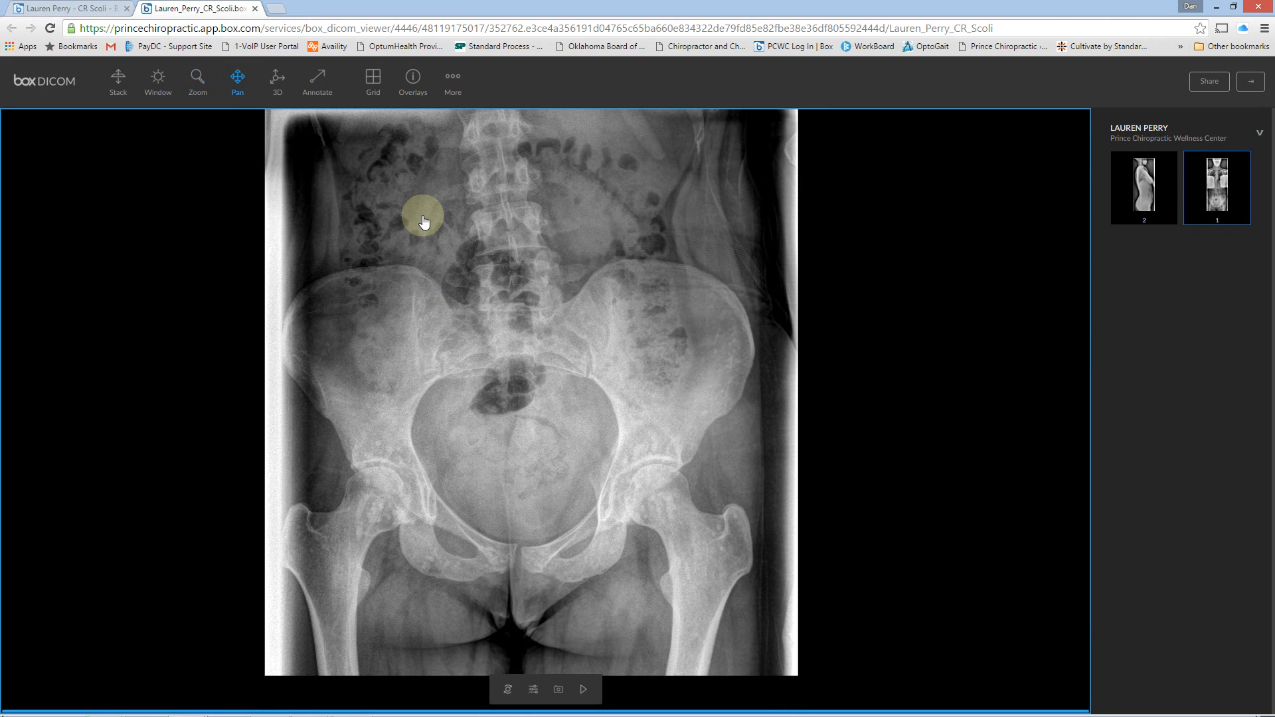
Start a Gonstead annotation and mark the crests of the left and right femoral heads
{"action": "left_click", "coordinate": [318, 81]}
{"action": "left_click", "coordinate": [335, 221]}
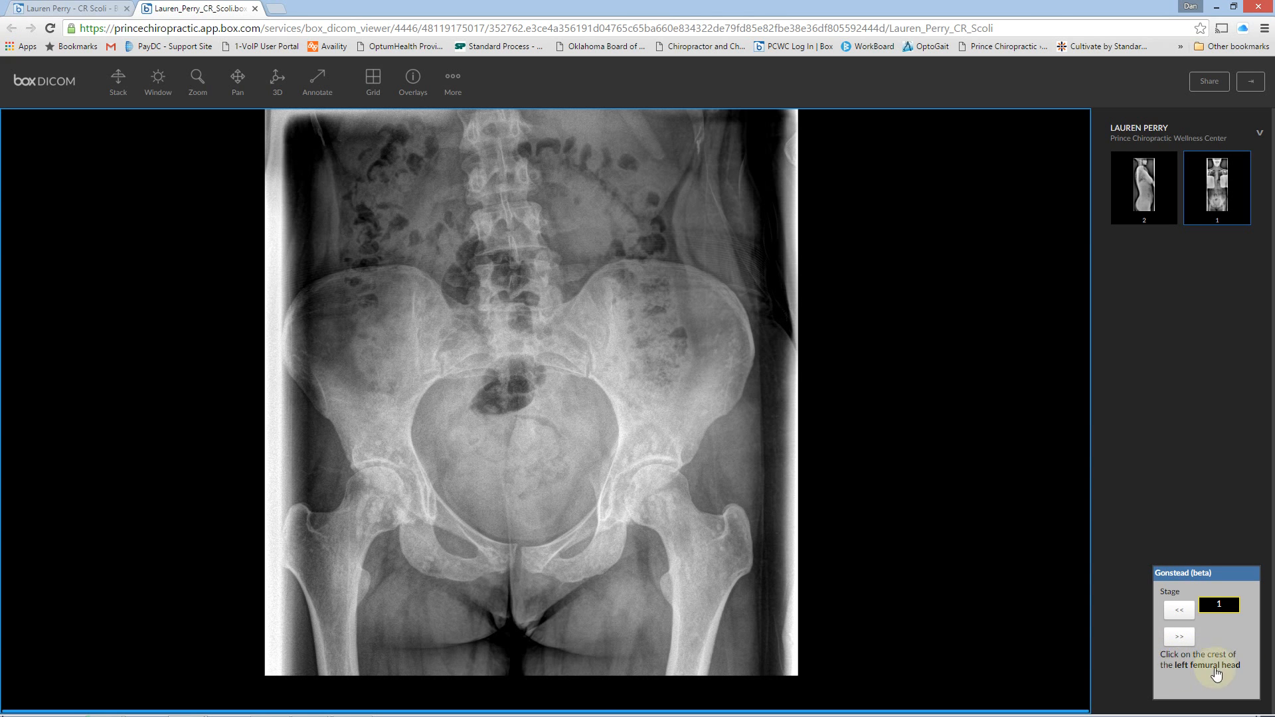
{"action": "left_click", "coordinate": [378, 467]}
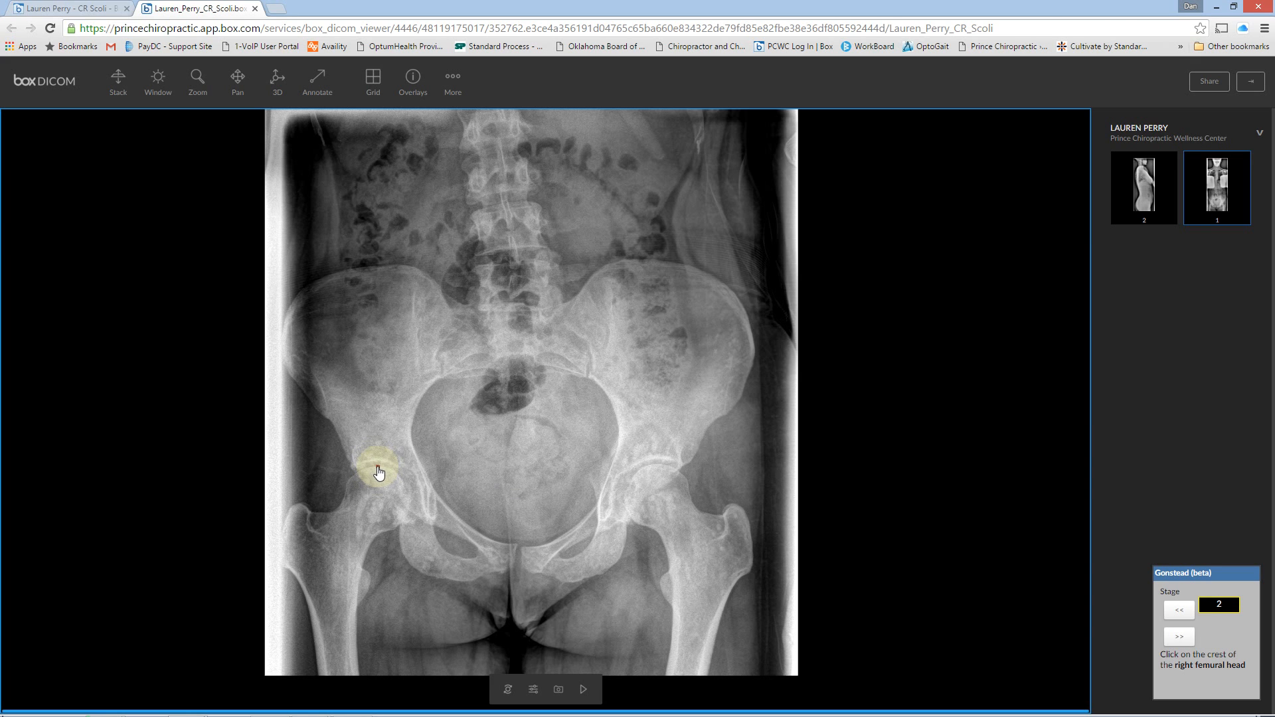
{"action": "left_click", "coordinate": [655, 465]}
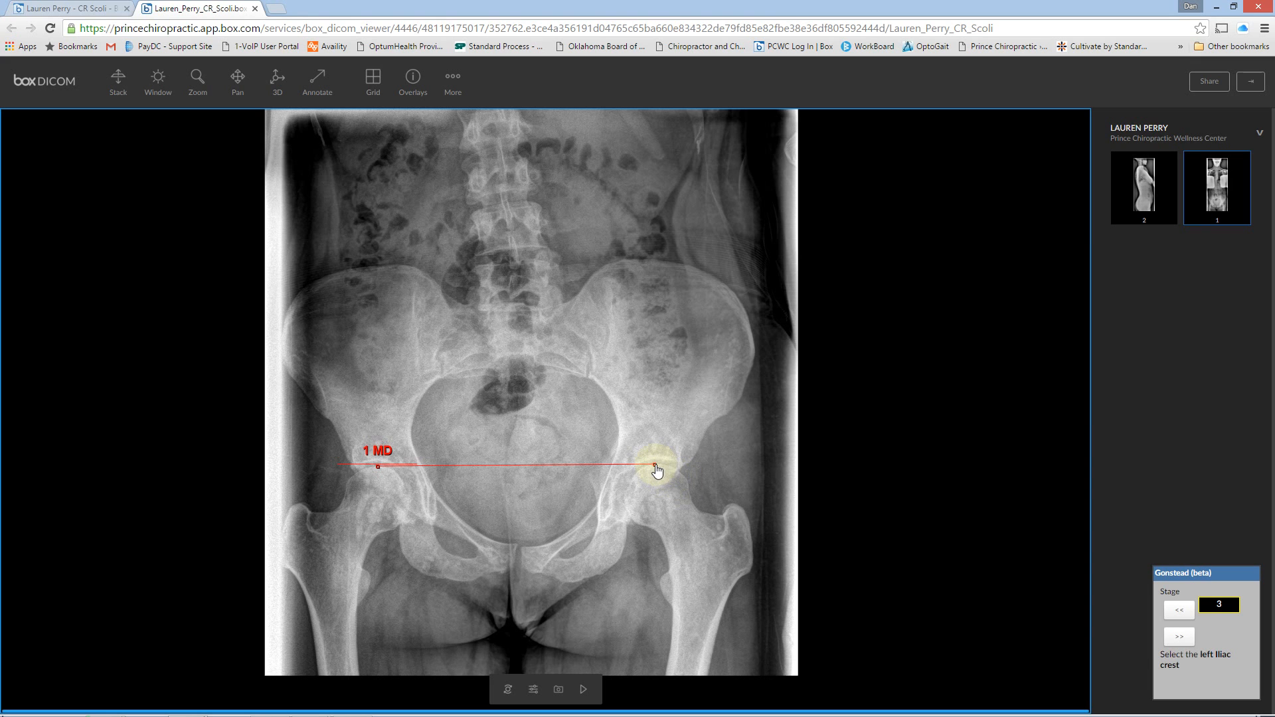
Mark the left and right iliac crests and the lowest points of the left and right ischial tuberosities
{"action": "left_click", "coordinate": [396, 264]}
{"action": "left_click", "coordinate": [626, 258]}
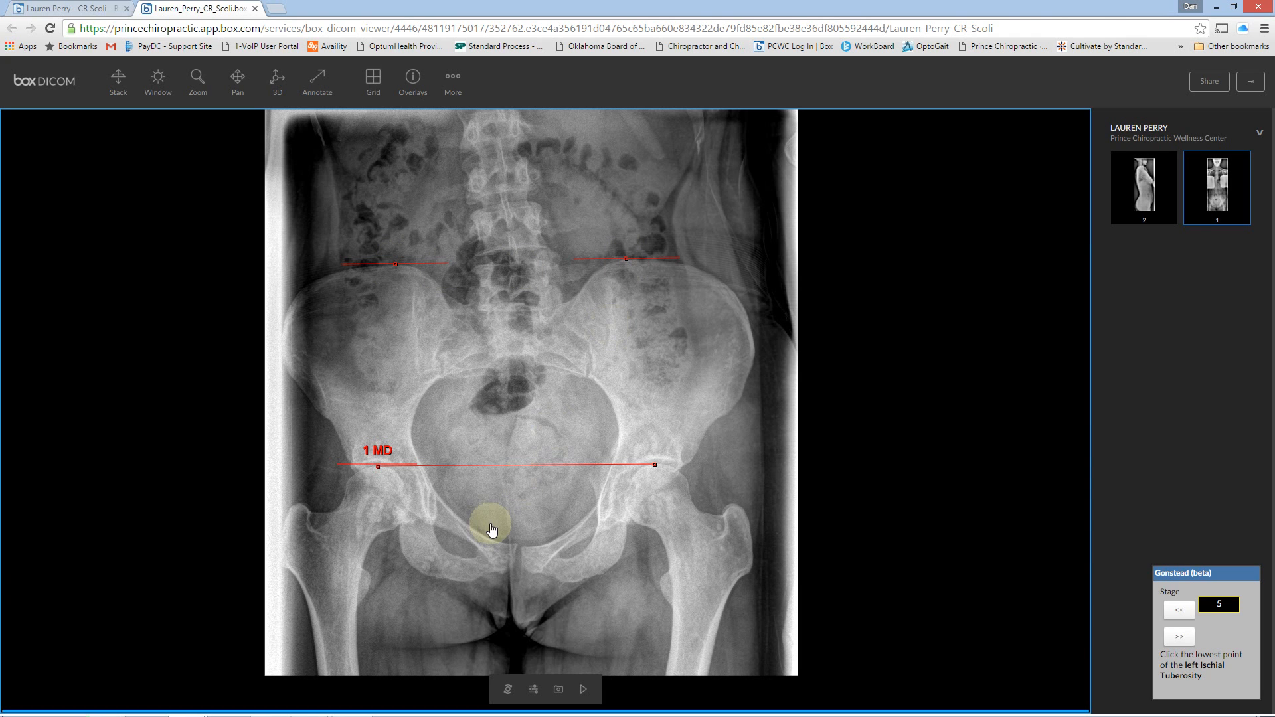
{"action": "left_click", "coordinate": [468, 583]}
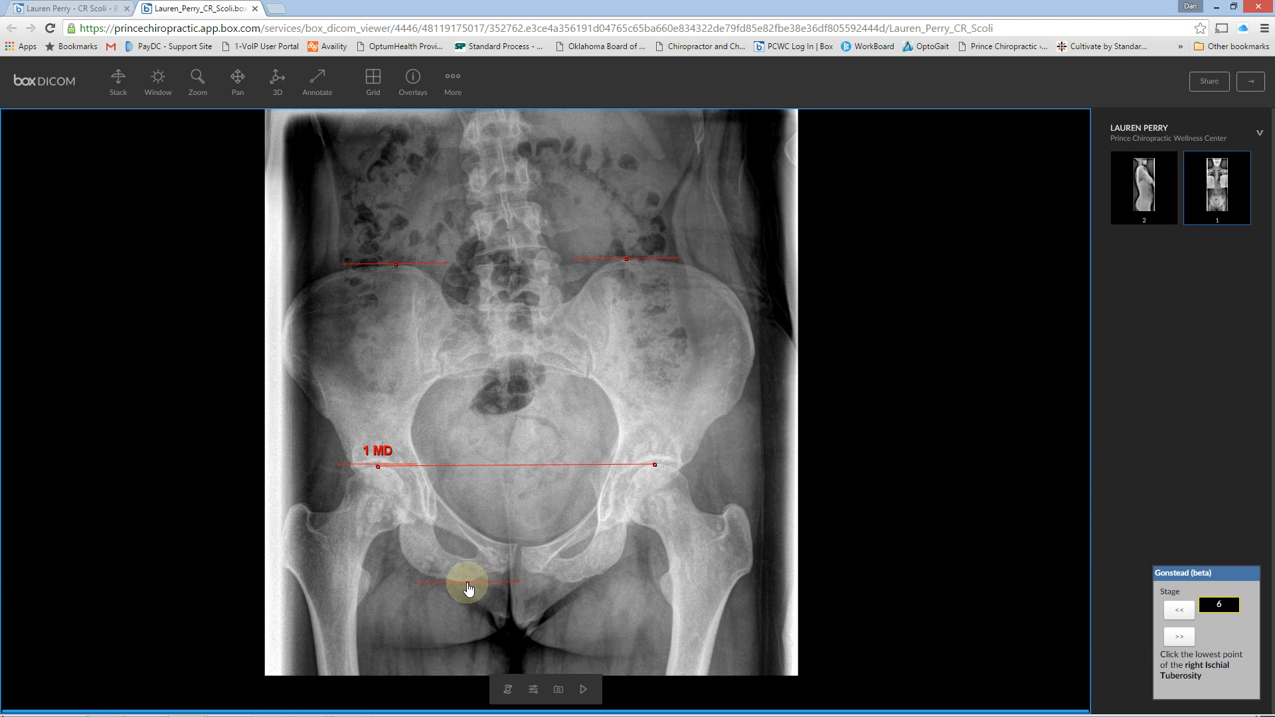
{"action": "left_click", "coordinate": [573, 583]}
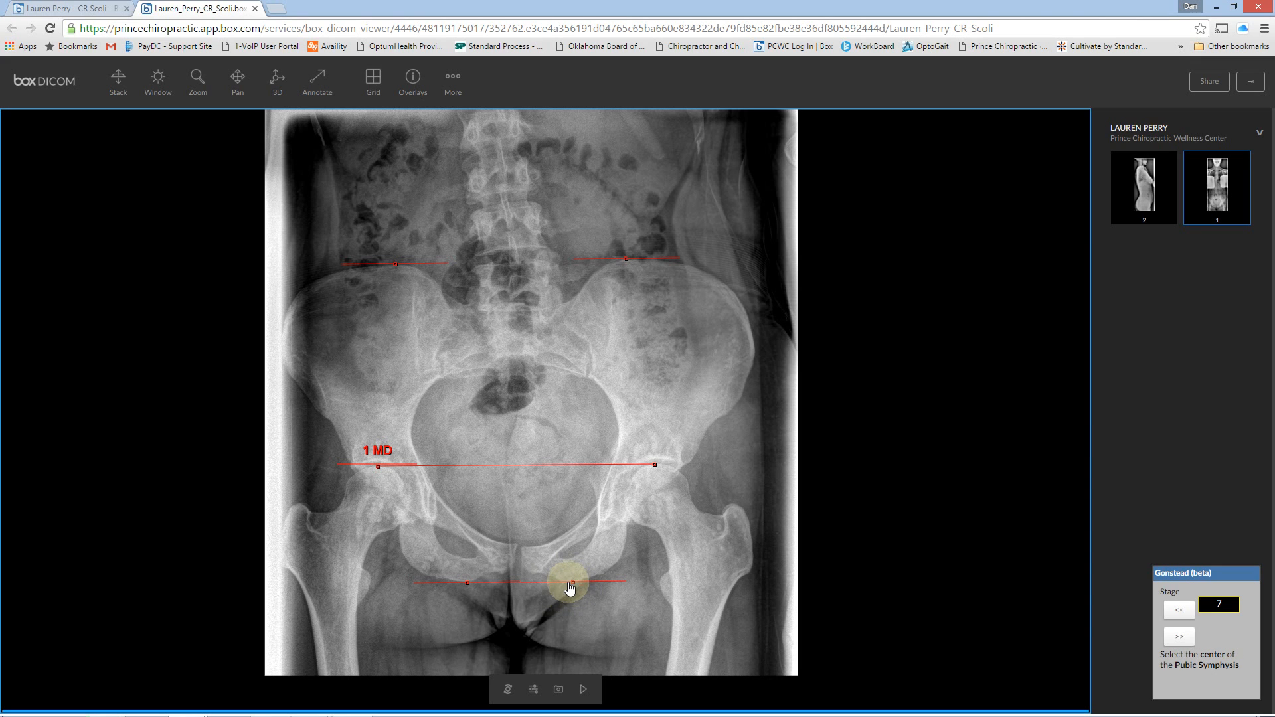
Mark the pubic symphysis center and first sacral tubercle, plus the left and right base points and sides of the sacrum
{"action": "left_click", "coordinate": [519, 558]}
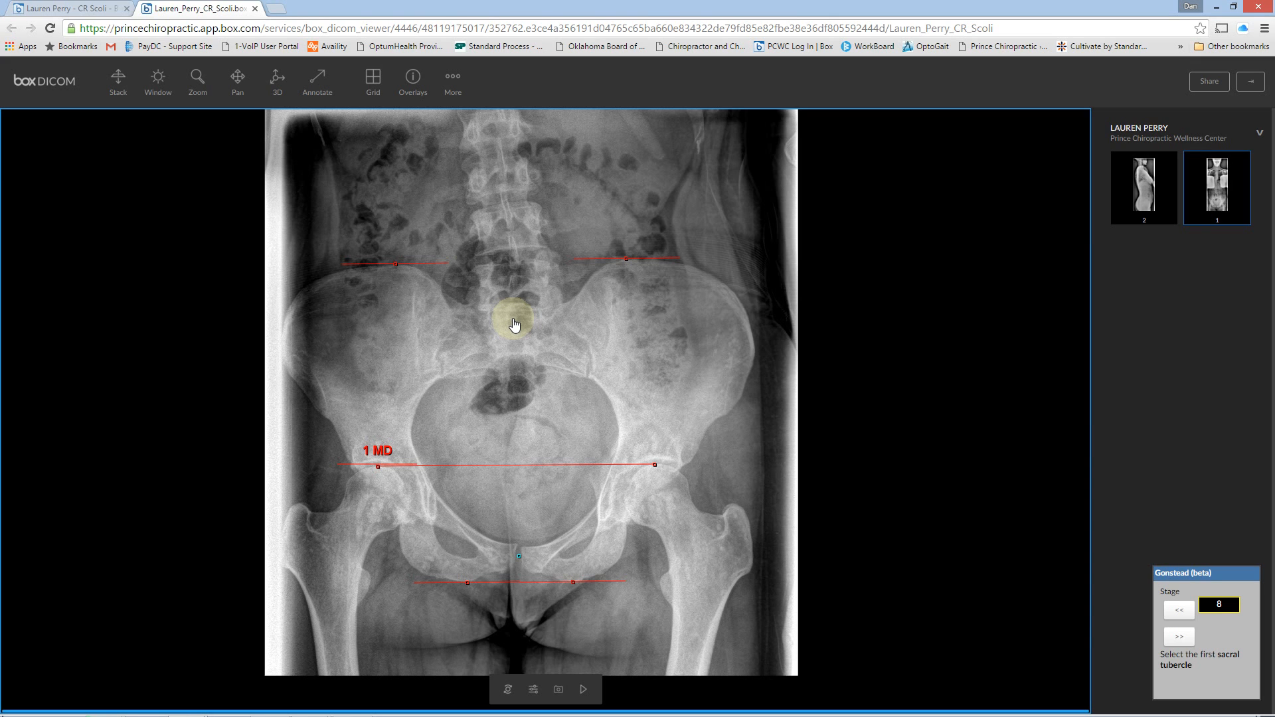
{"action": "left_click", "coordinate": [514, 318]}
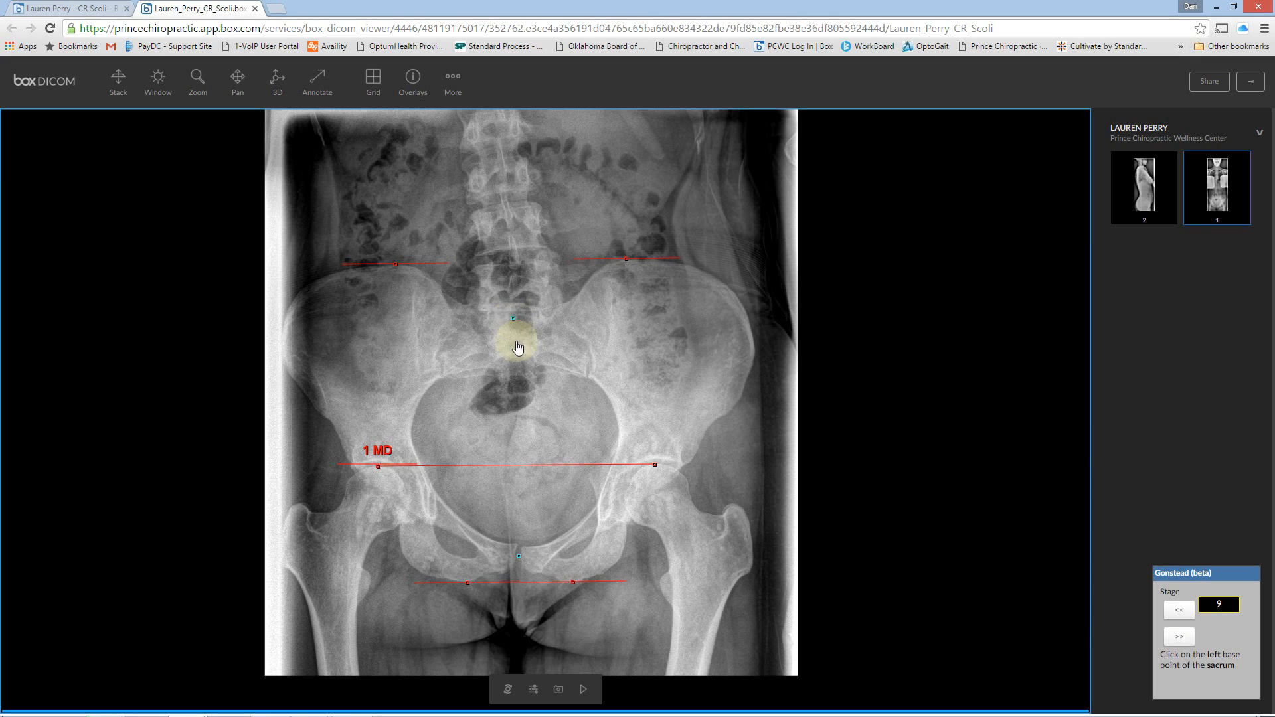
{"action": "left_click", "coordinate": [466, 304]}
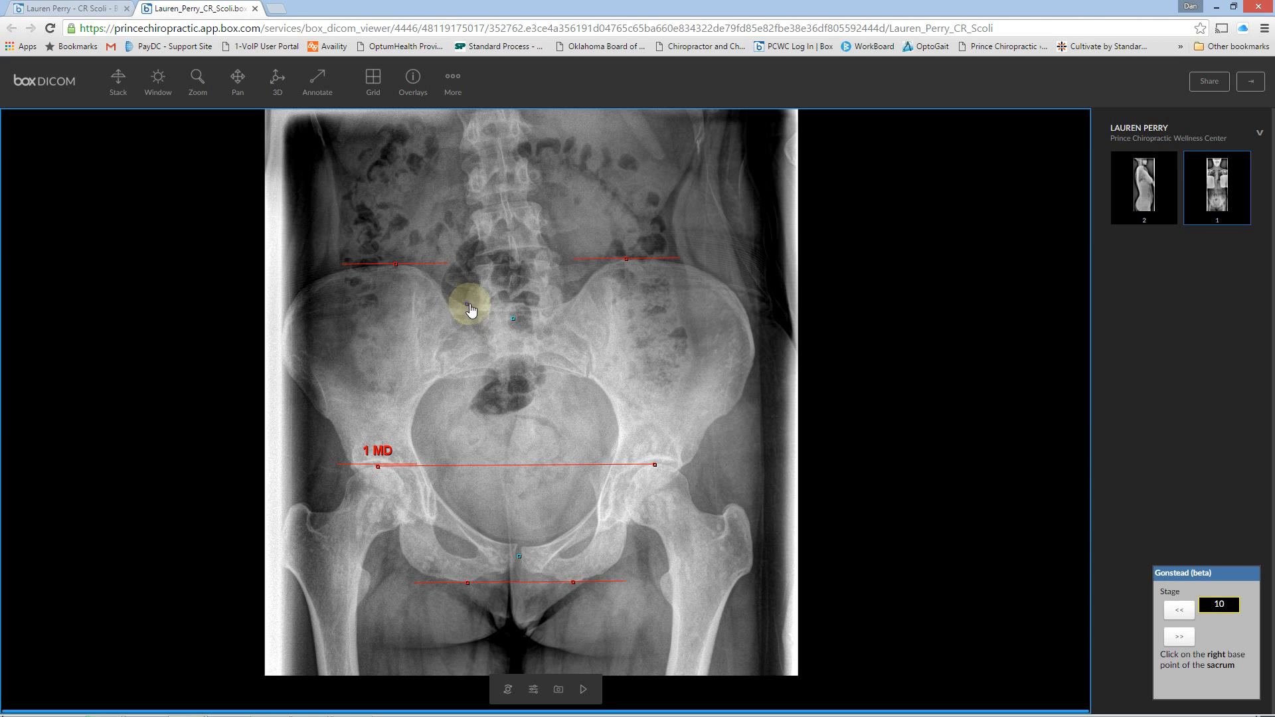
{"action": "left_click", "coordinate": [563, 303]}
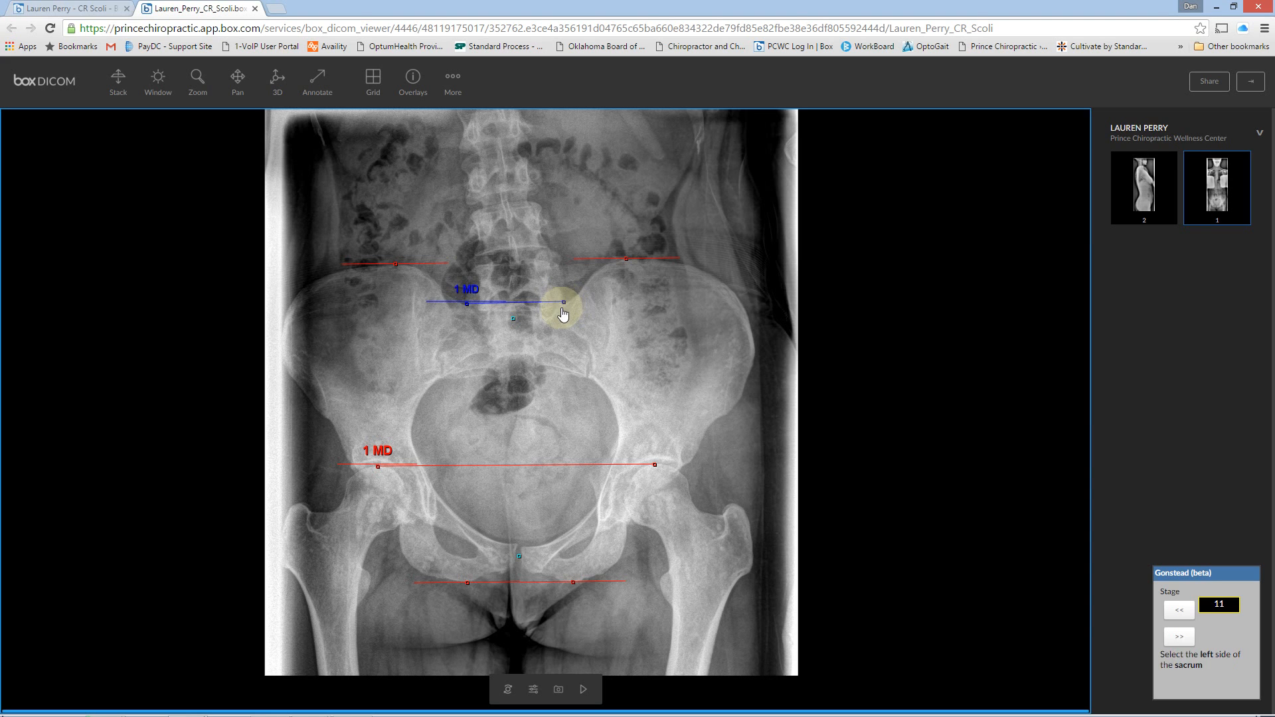
{"action": "left_click", "coordinate": [418, 324]}
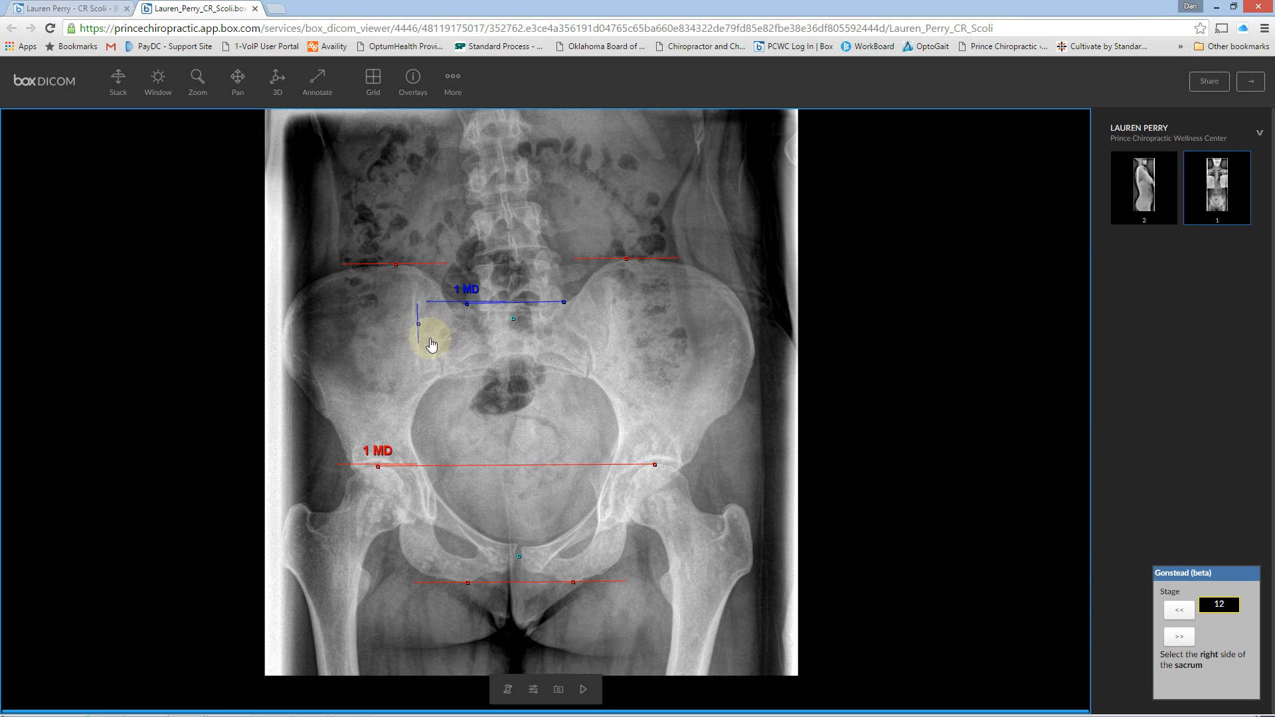
{"action": "left_click", "coordinate": [607, 327]}
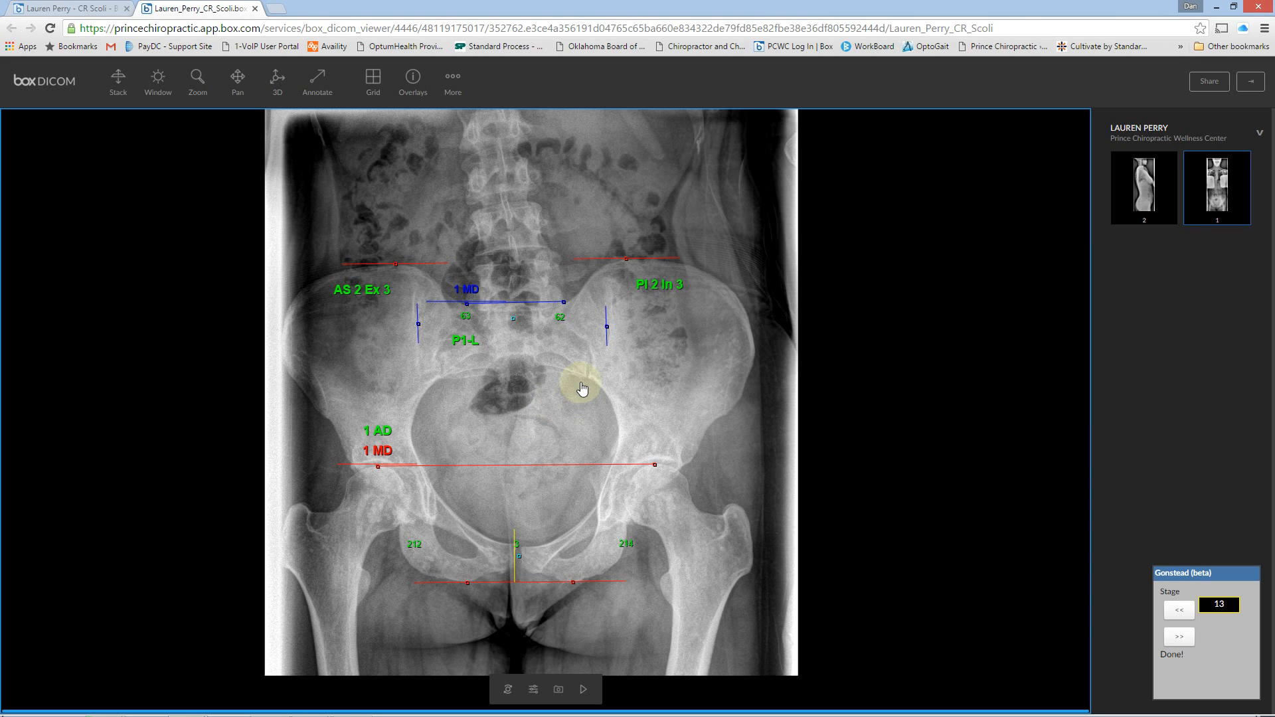
Leave and reopen the Gonstead annotation, step back to stage 12, and mark the right side of the sacrum again
{"action": "left_click", "coordinate": [319, 82]}
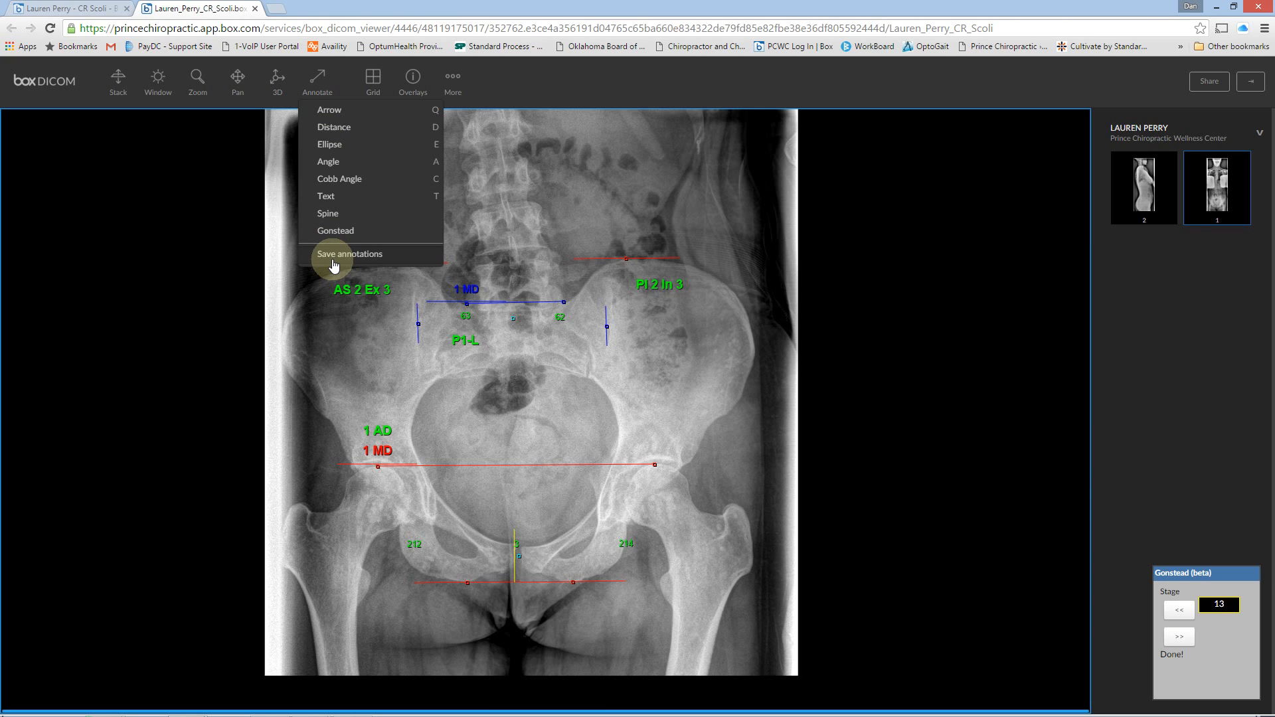
{"action": "left_click", "coordinate": [236, 82]}
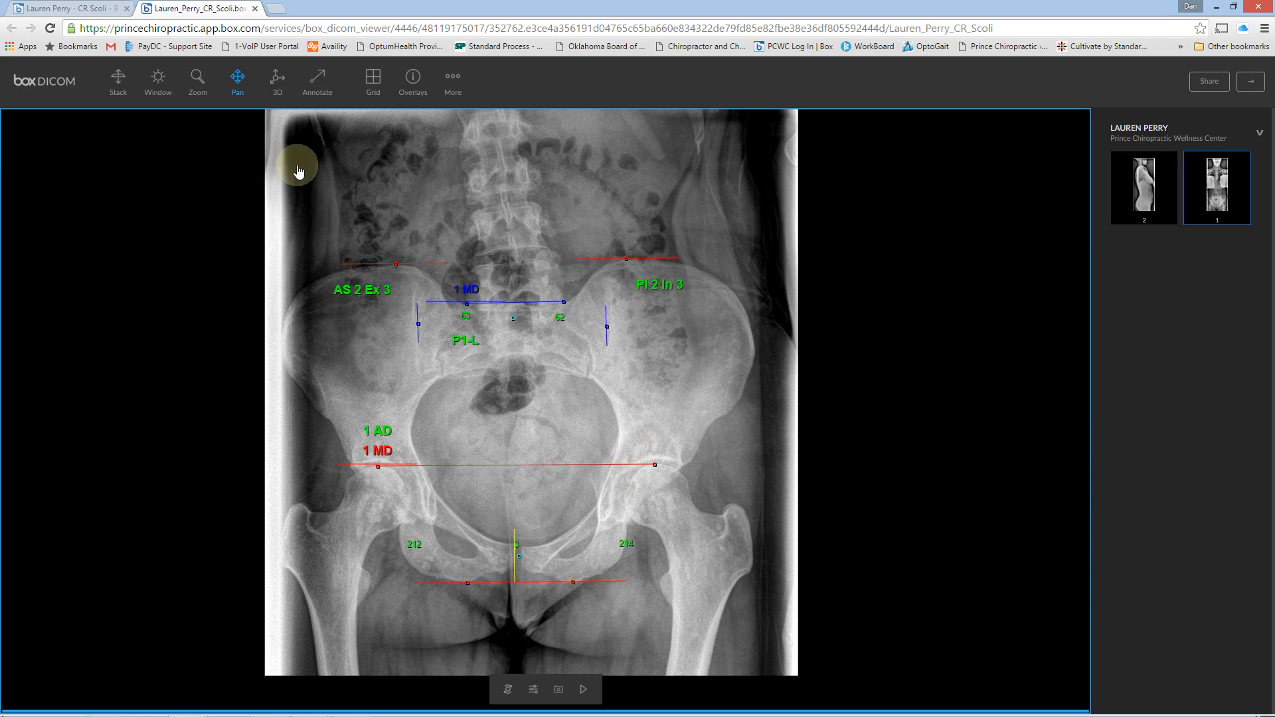
{"action": "left_click", "coordinate": [317, 85]}
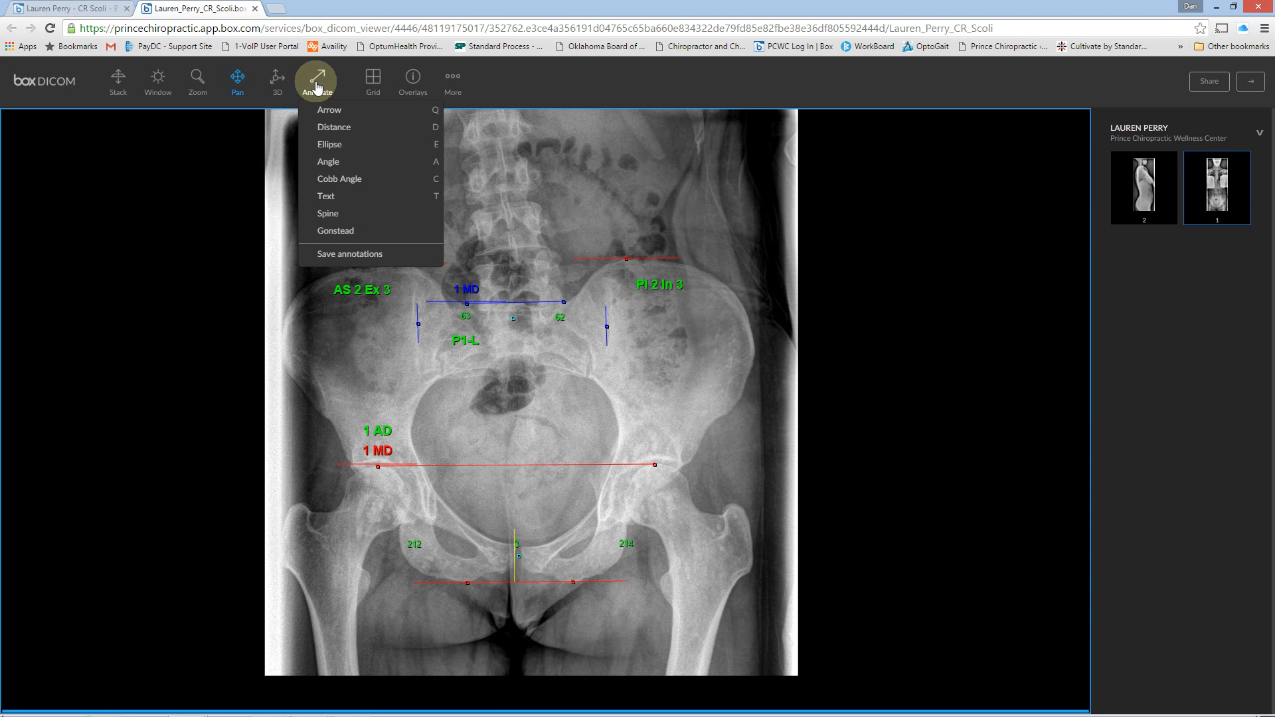
{"action": "left_click", "coordinate": [326, 235]}
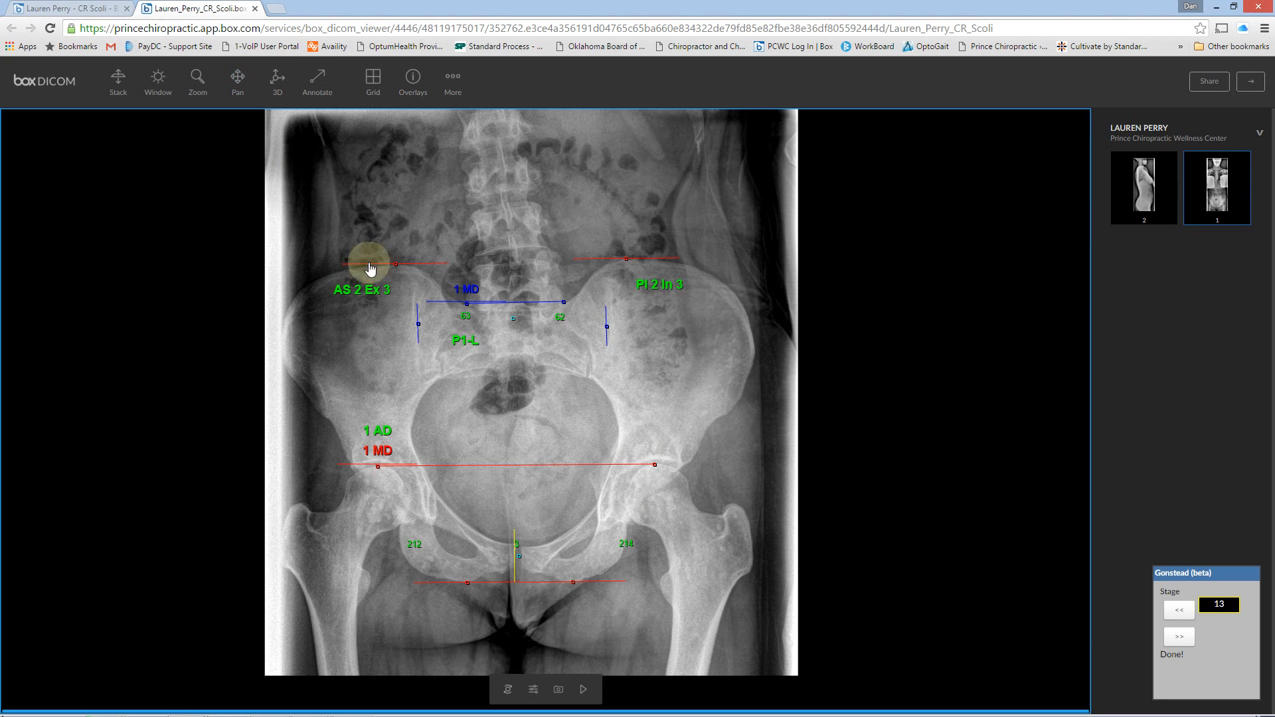
{"action": "left_click", "coordinate": [1180, 610]}
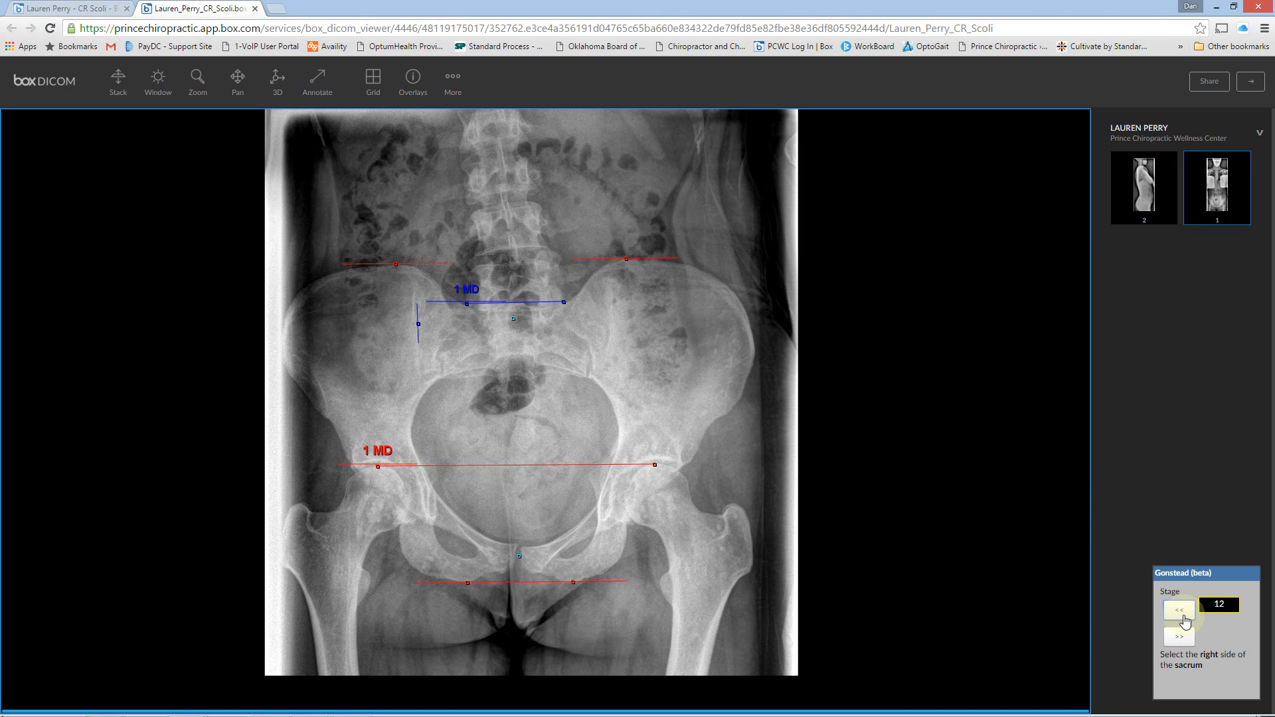
{"action": "left_click", "coordinate": [606, 332]}
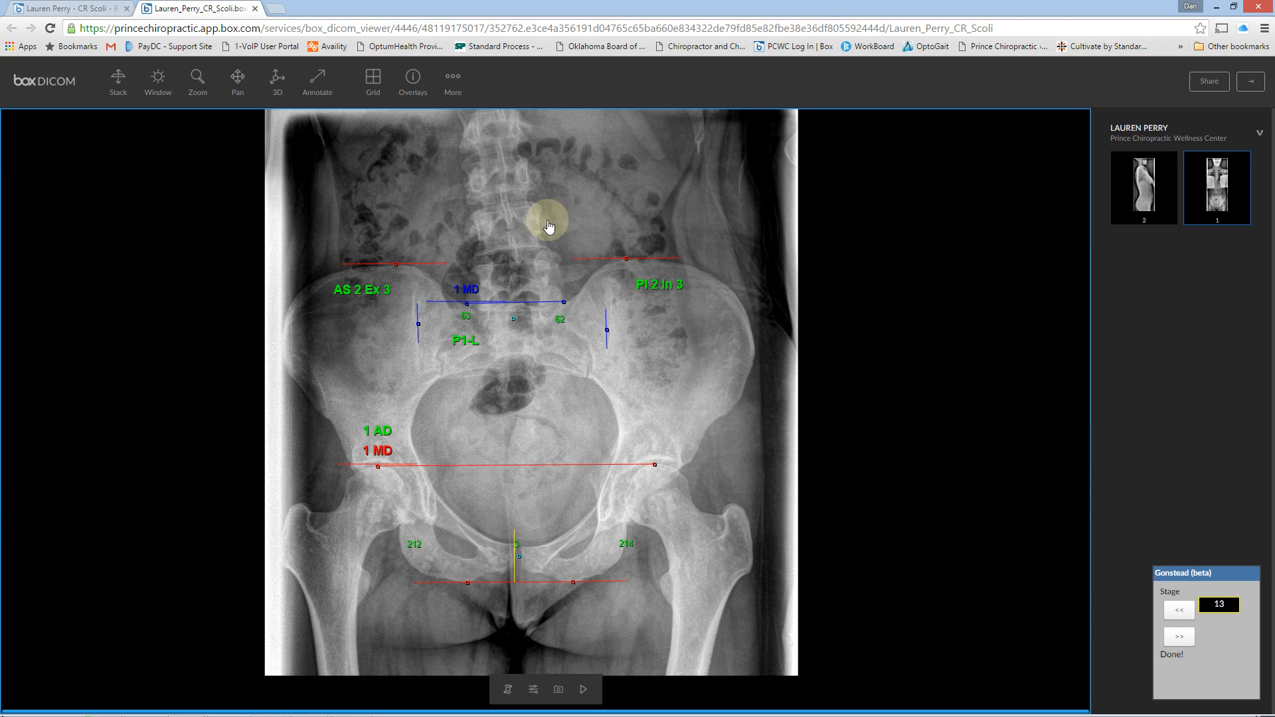
Save the annotations on the pelvis X-ray and exit the Gonstead tool
{"action": "left_click", "coordinate": [317, 81]}
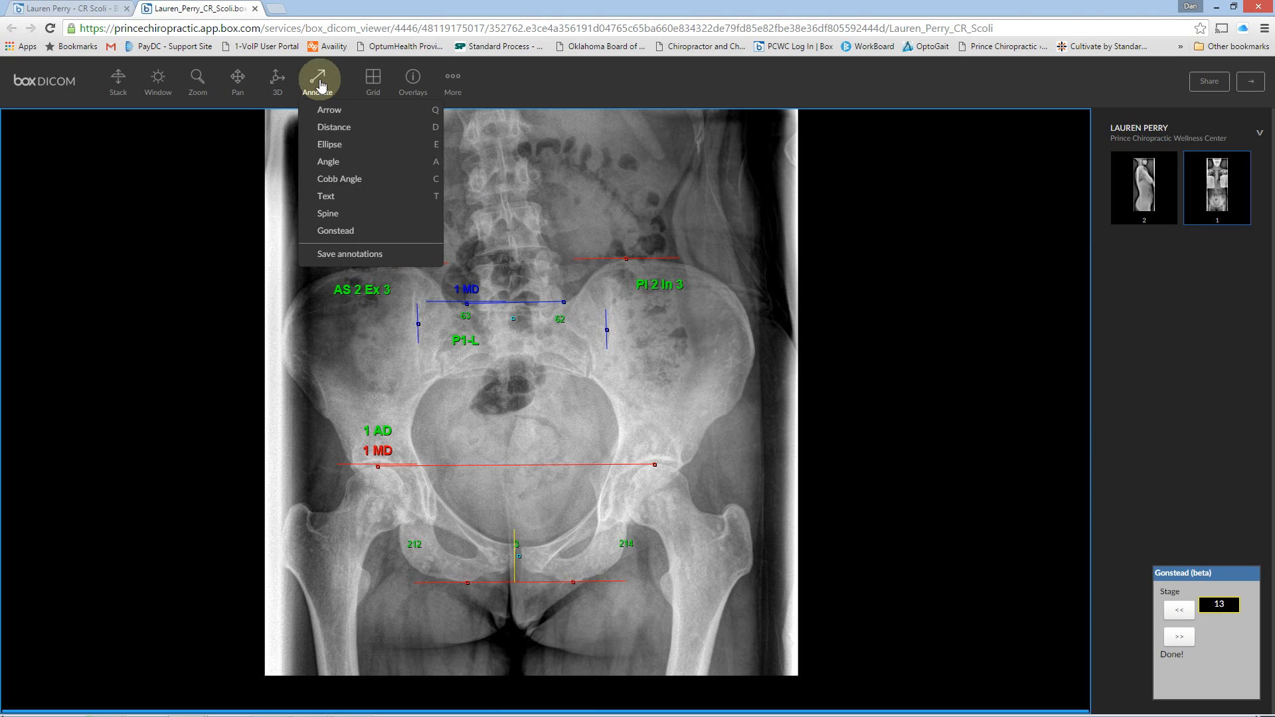
{"action": "left_click", "coordinate": [323, 255]}
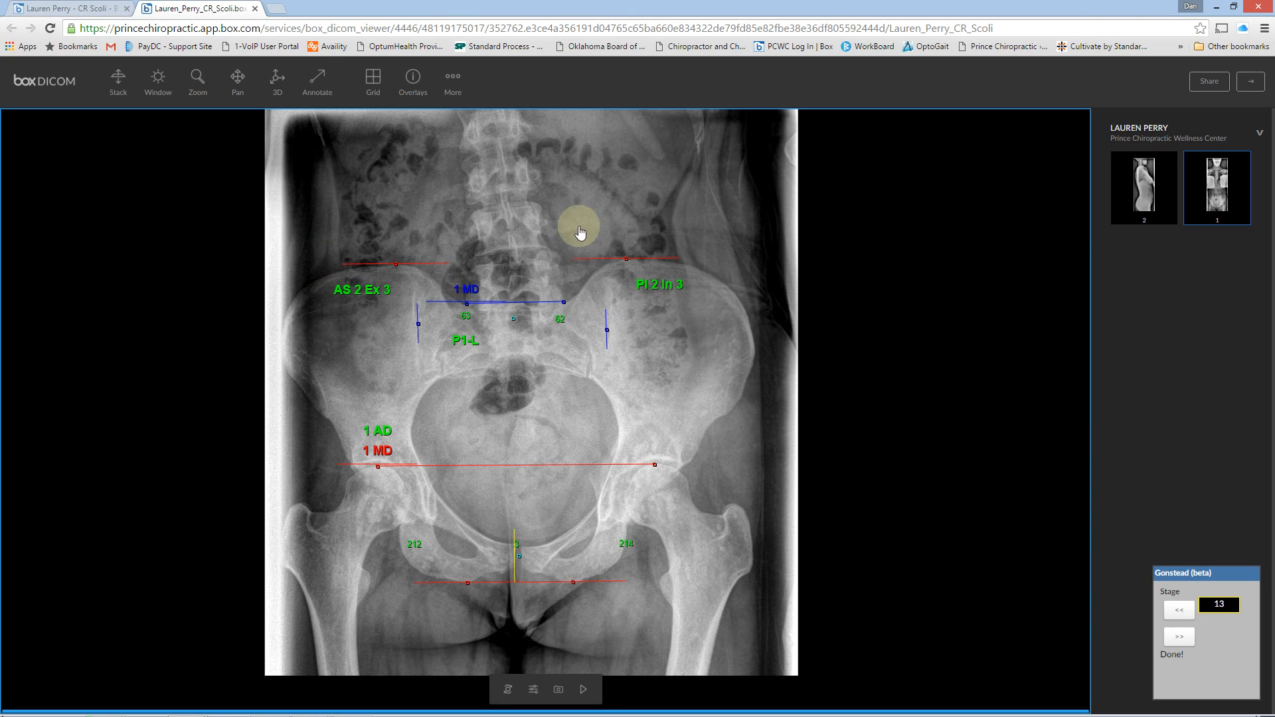
{"action": "left_click", "coordinate": [237, 79]}
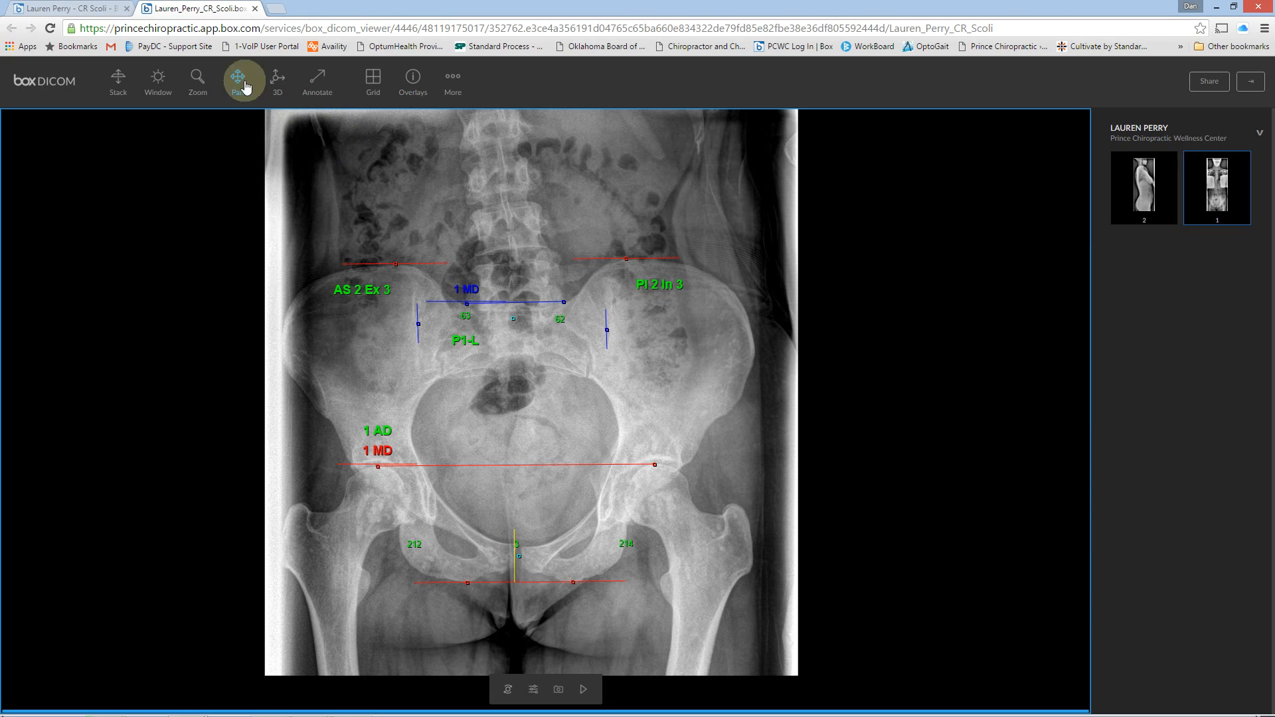
{"action": "mouse_move", "coordinate": [273, 709]}
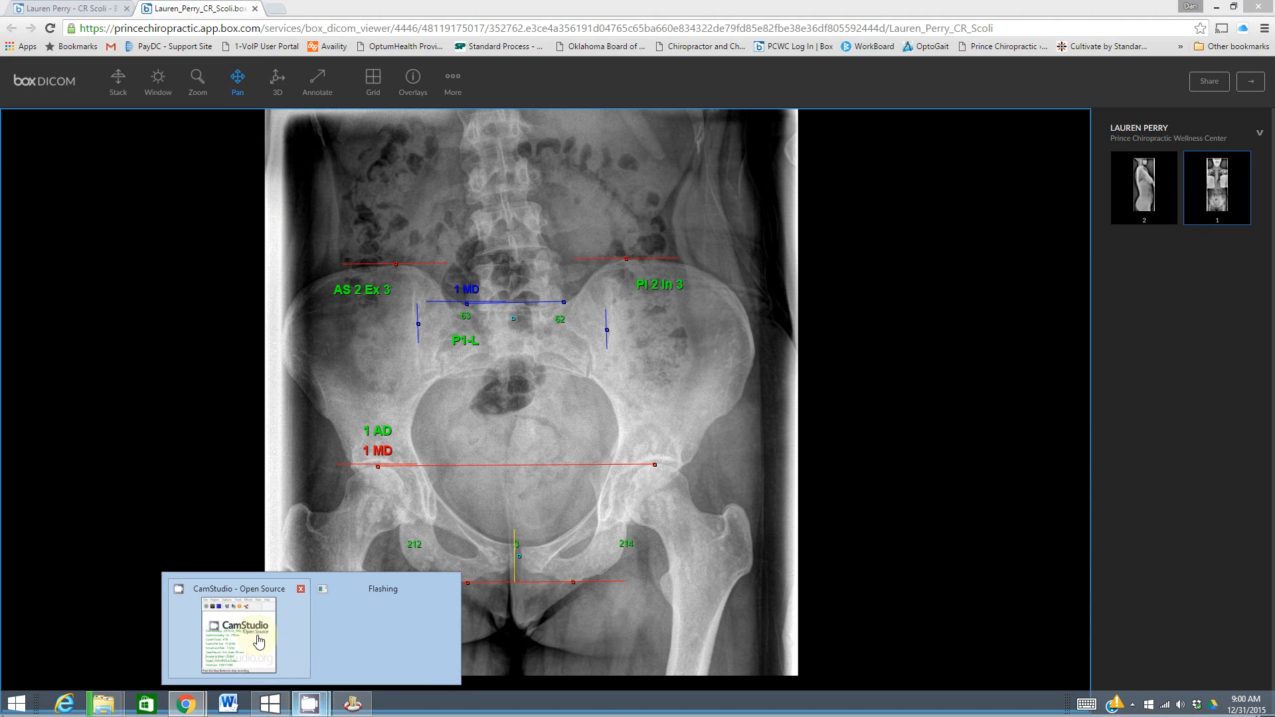